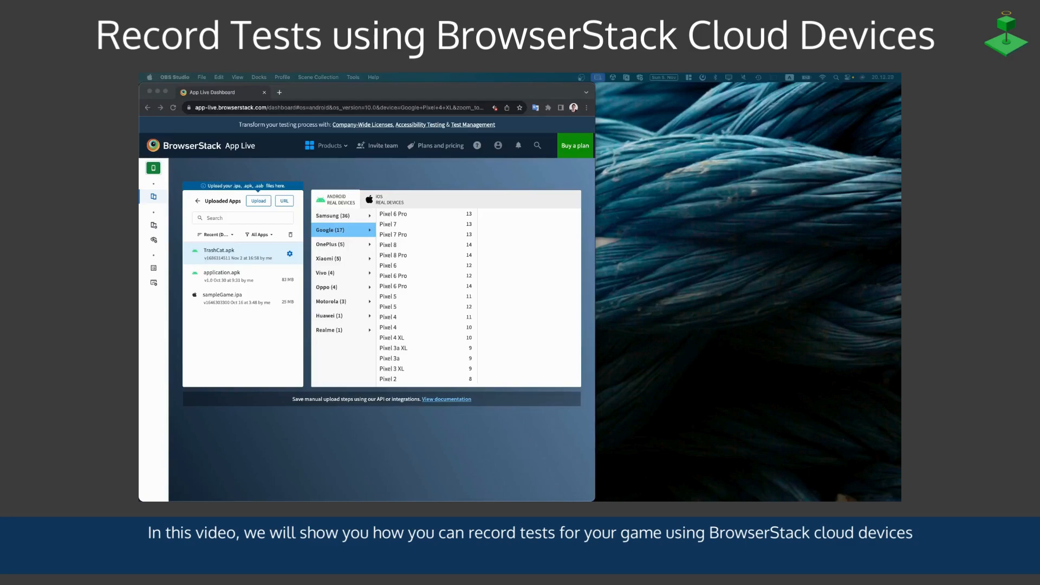
Launch BrowserStack Local via system search and confirm its menu-bar status reads Connected.
left_click(251, 425)
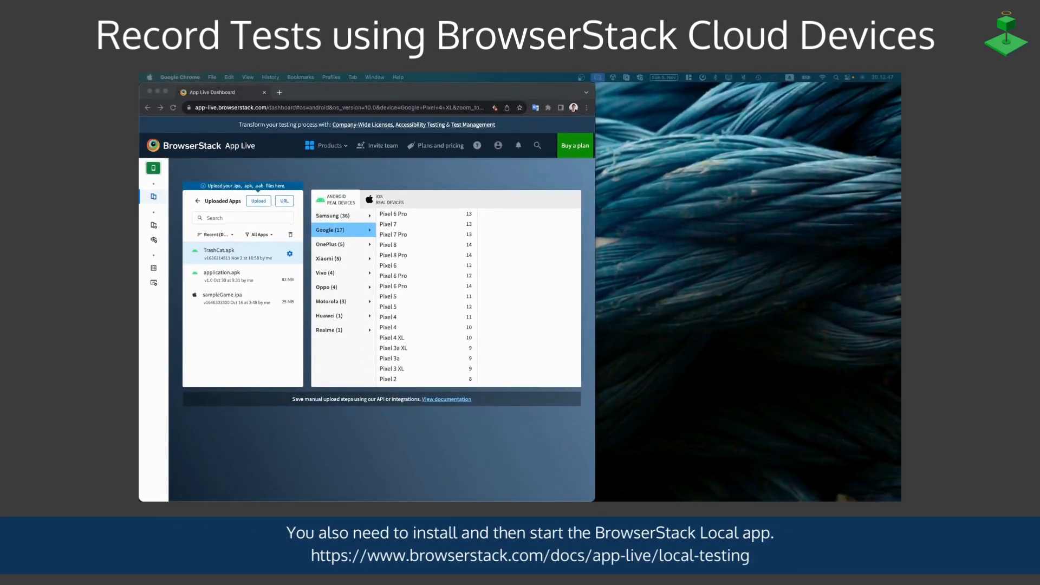
left_click(351, 94)
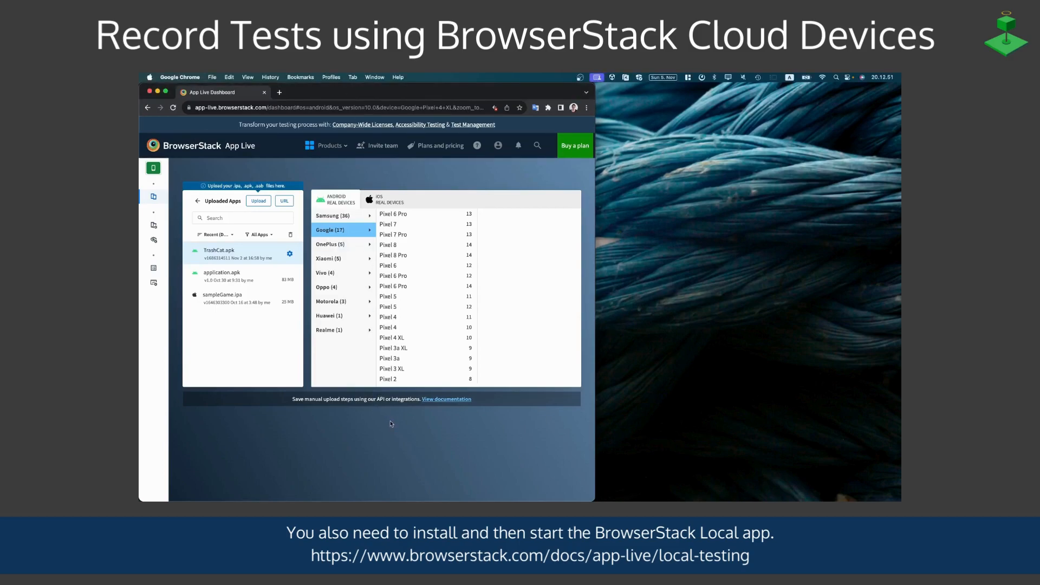
key("super+space")
type("bro")
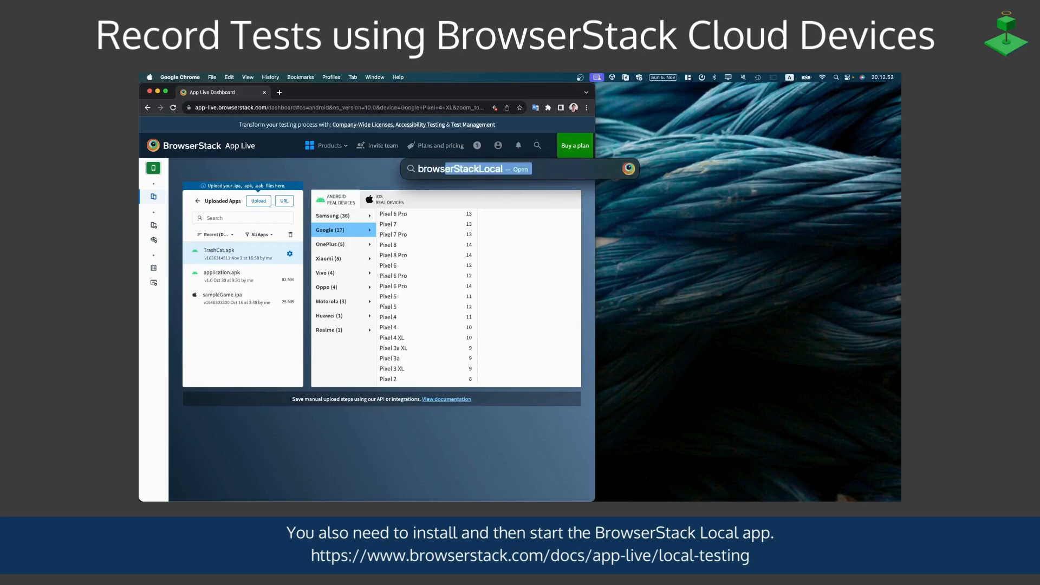
key("Return")
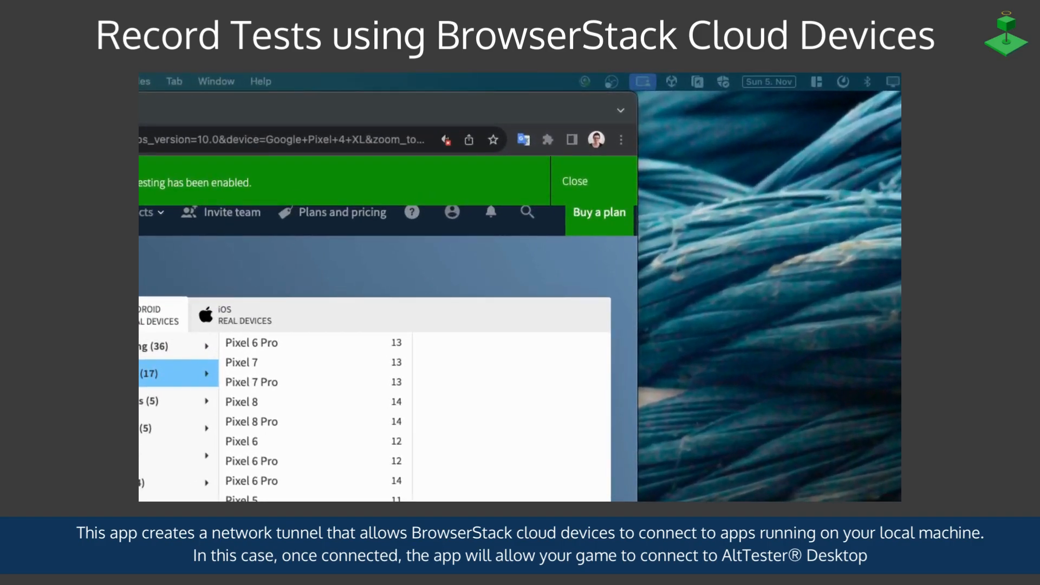
left_click(585, 82)
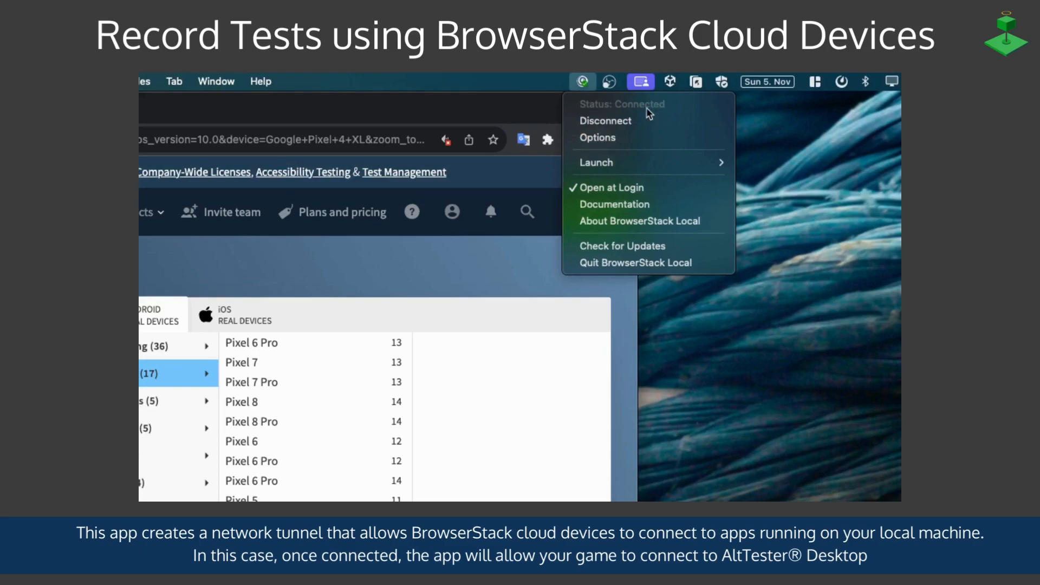
left_click(583, 81)
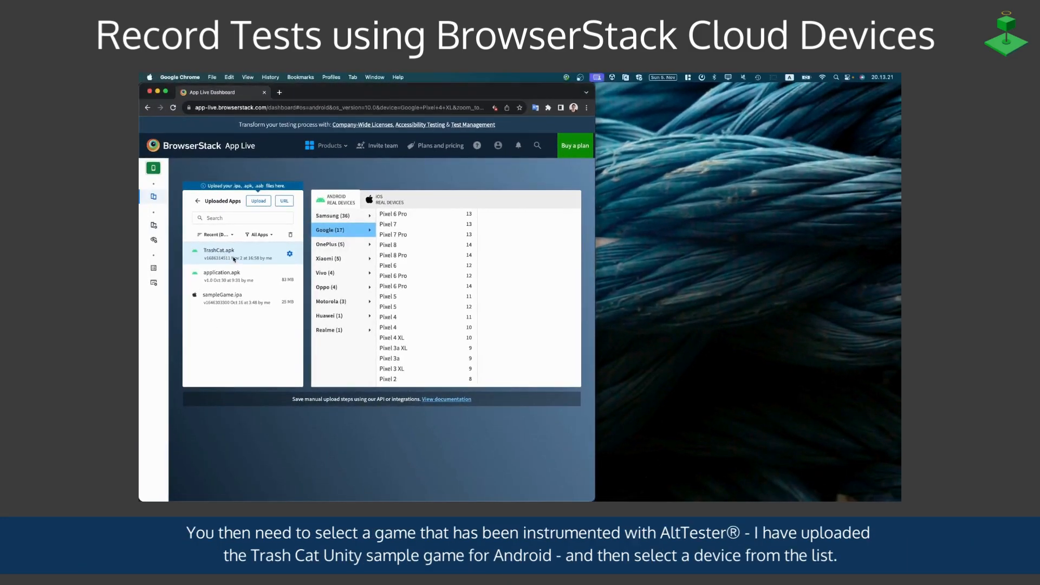
Launch TrashCat.apk on a Google Pixel 4 XL cloud device.
left_click(351, 230)
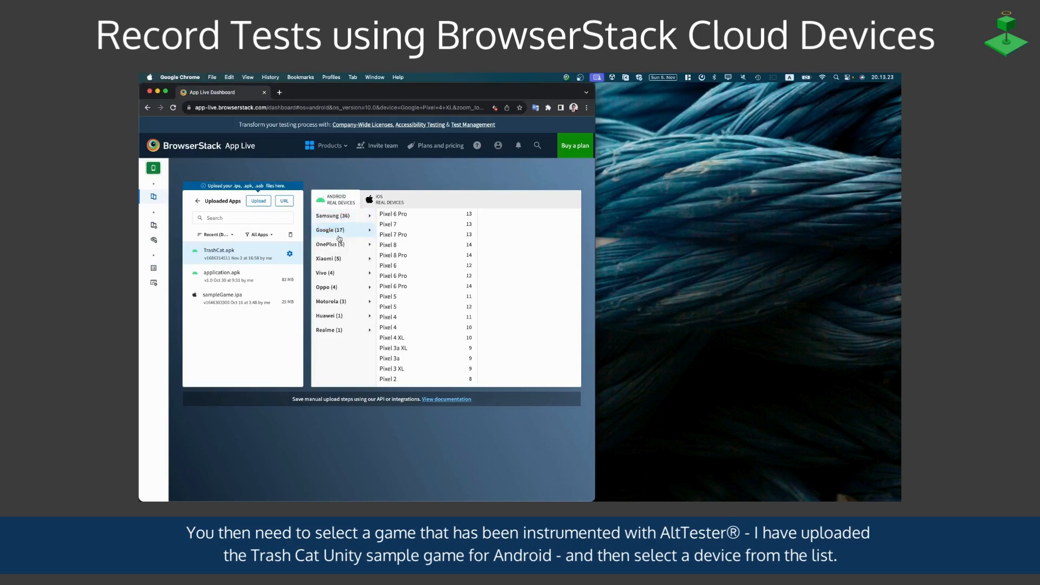
left_click(402, 338)
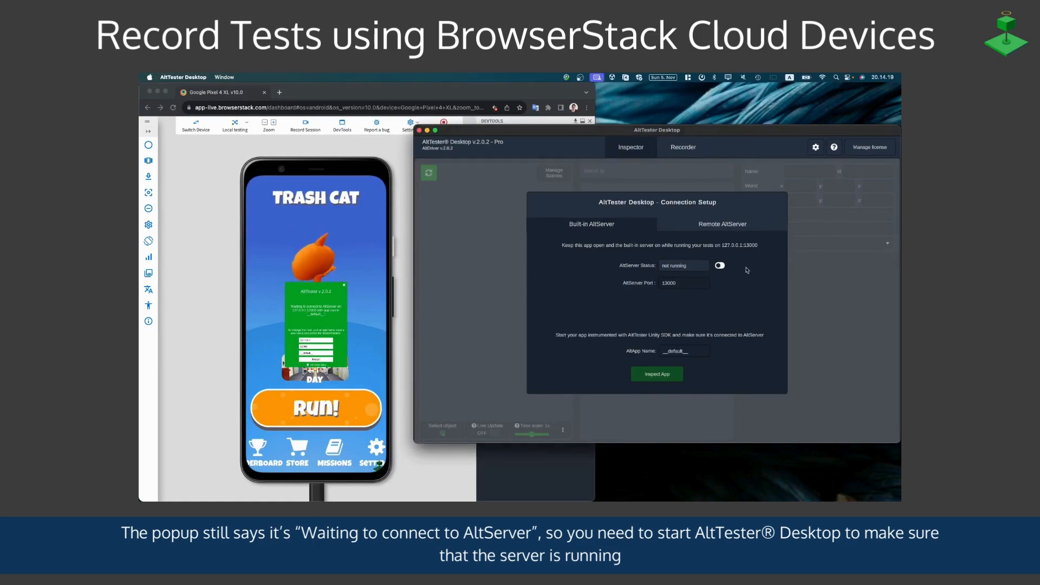
Switch on the AltServer Status toggle and inspect the connected game.
left_click(720, 266)
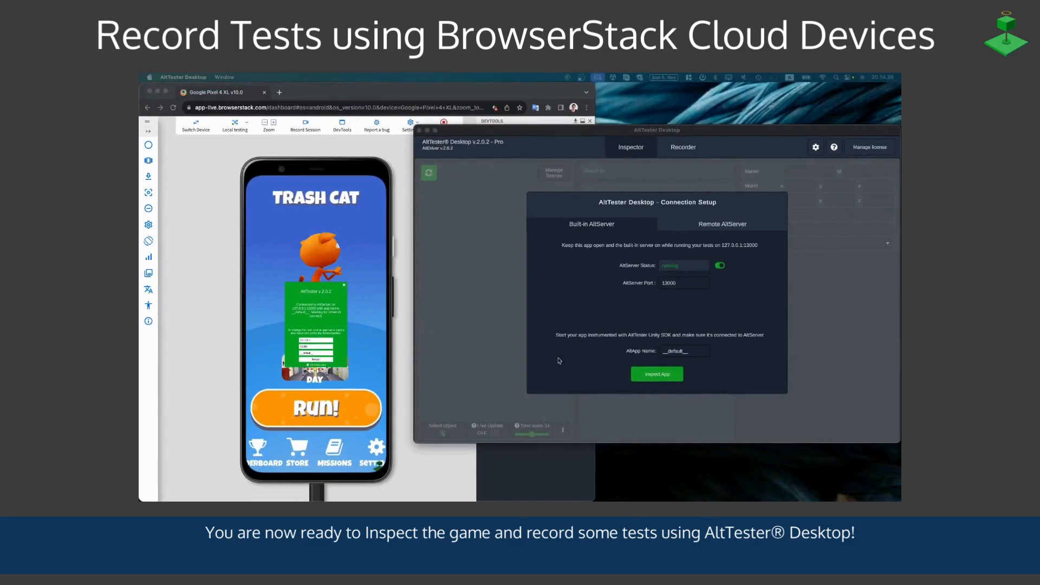
left_click(663, 376)
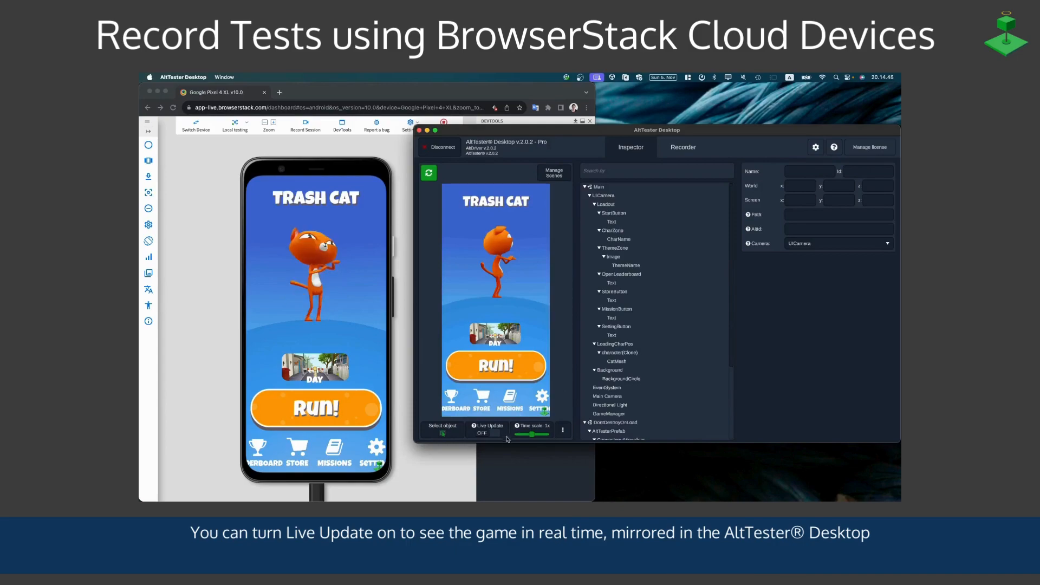
Enable Live Update, inspect the StartButton's Text object, and move to the Recorder.
left_click(488, 433)
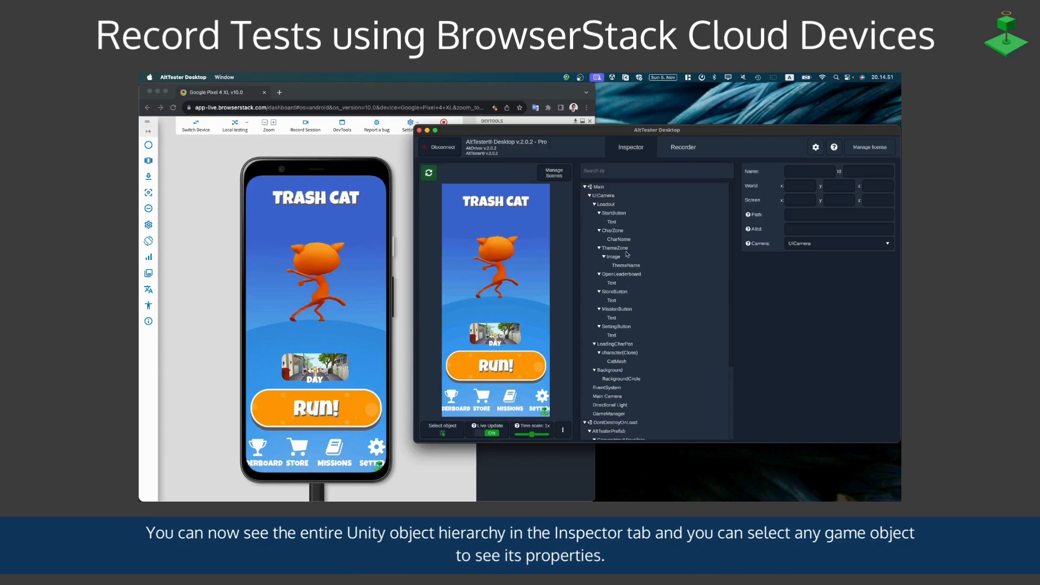
left_click(611, 222)
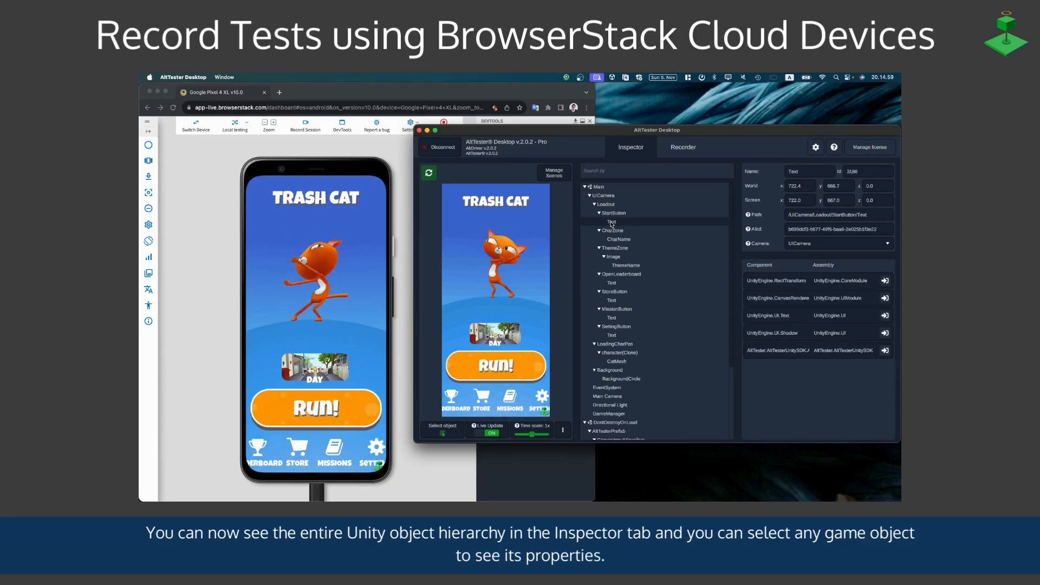
left_click(685, 151)
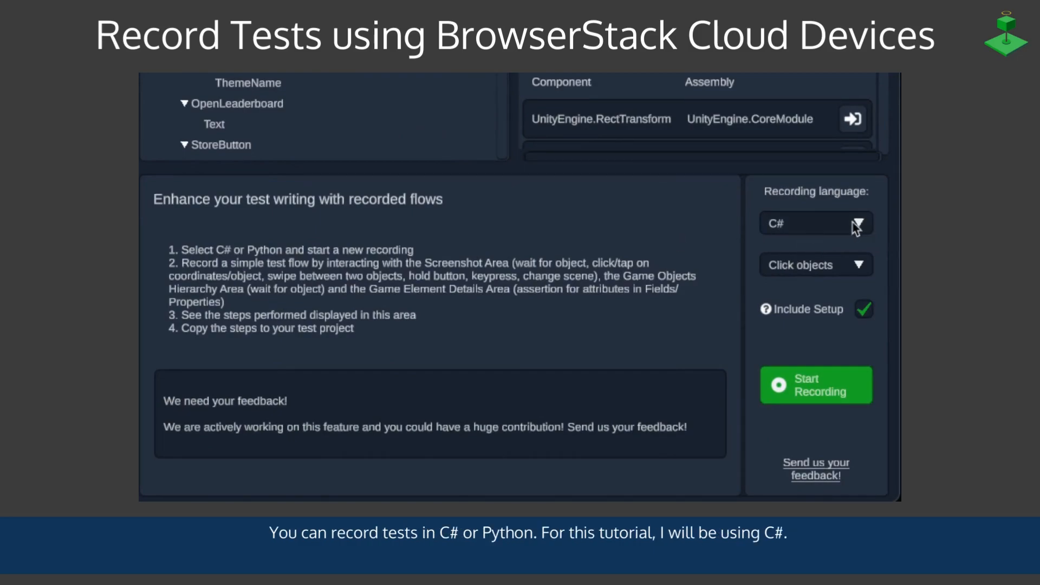
Keep C# as the recording language and start recording a new test.
left_click(855, 227)
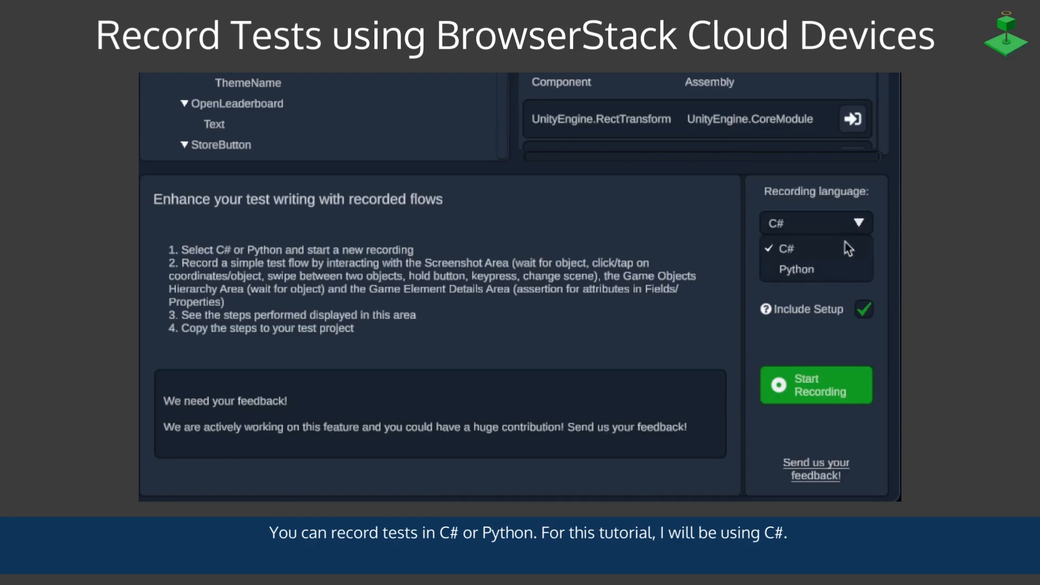
left_click(866, 228)
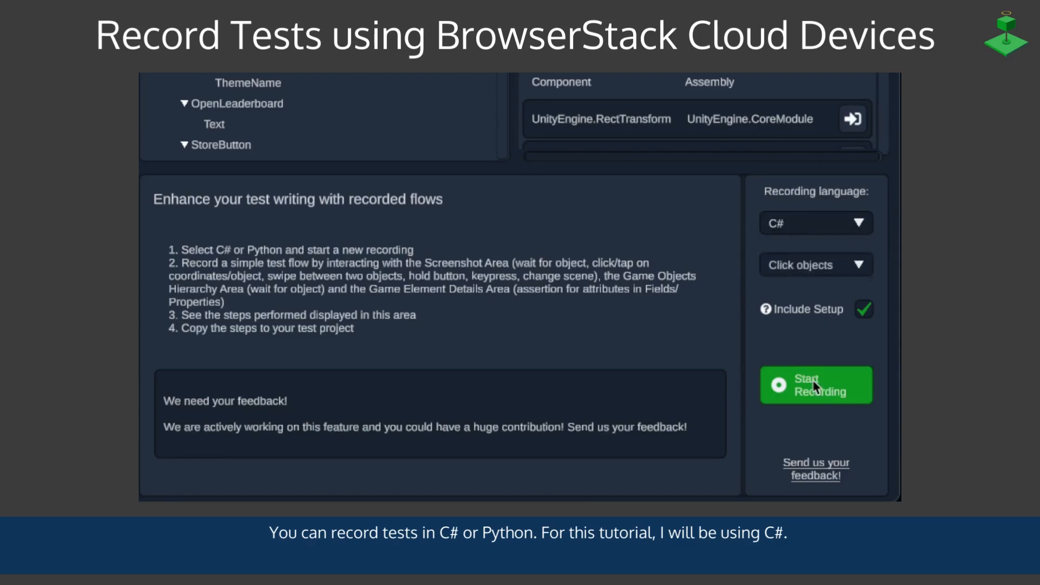
left_click(818, 396)
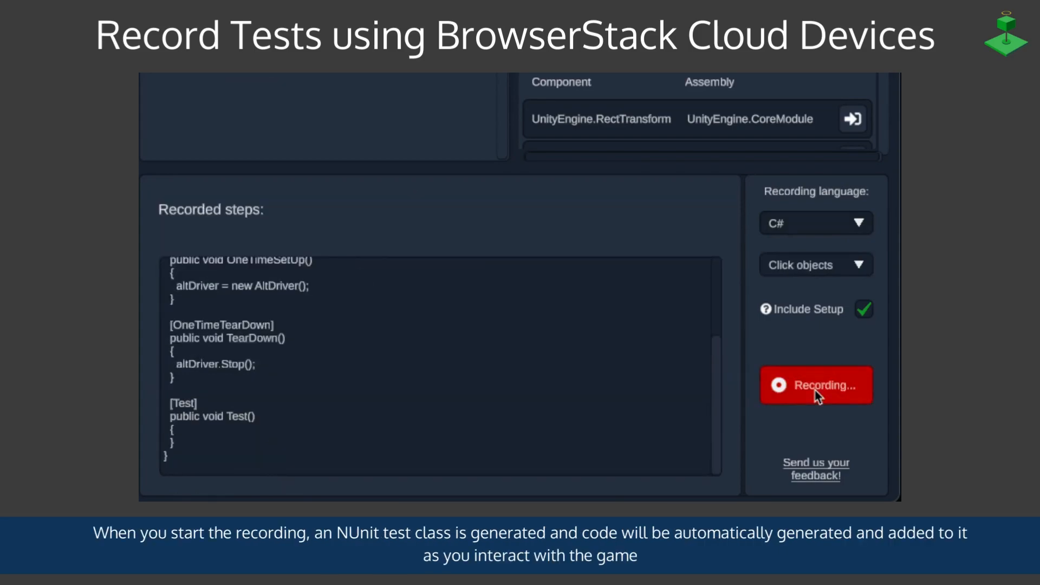
scroll(308, 399, "up", 3)
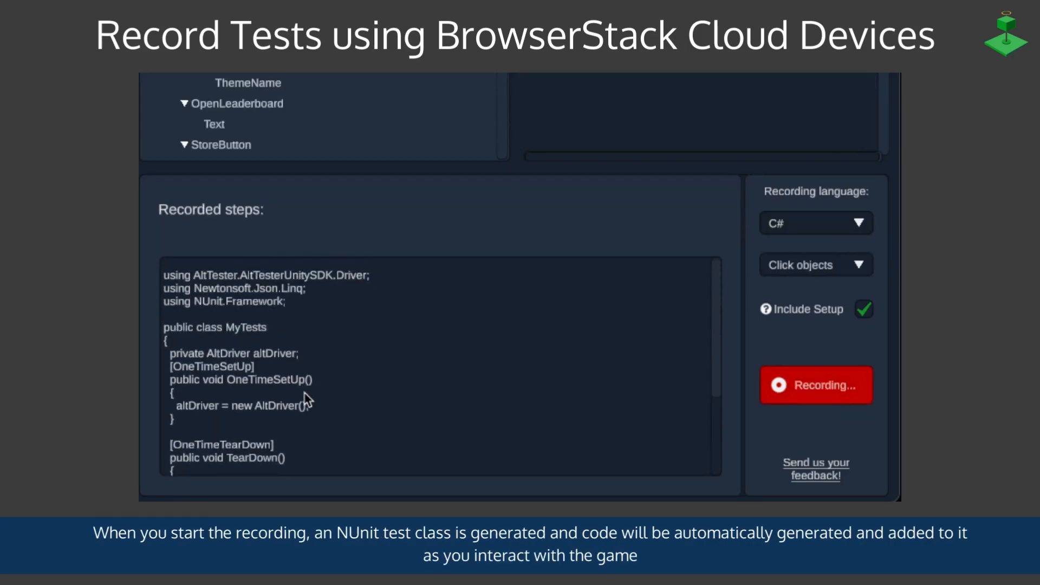
scroll(308, 398, "down", 4)
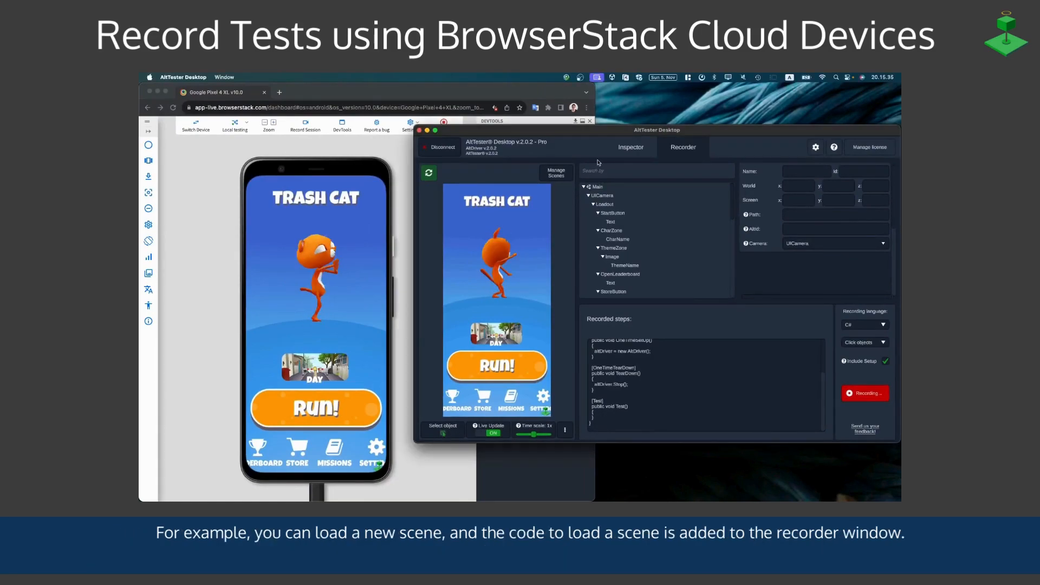
Load the Start scene from Manage Scenes and close the scenes panel.
left_click(556, 173)
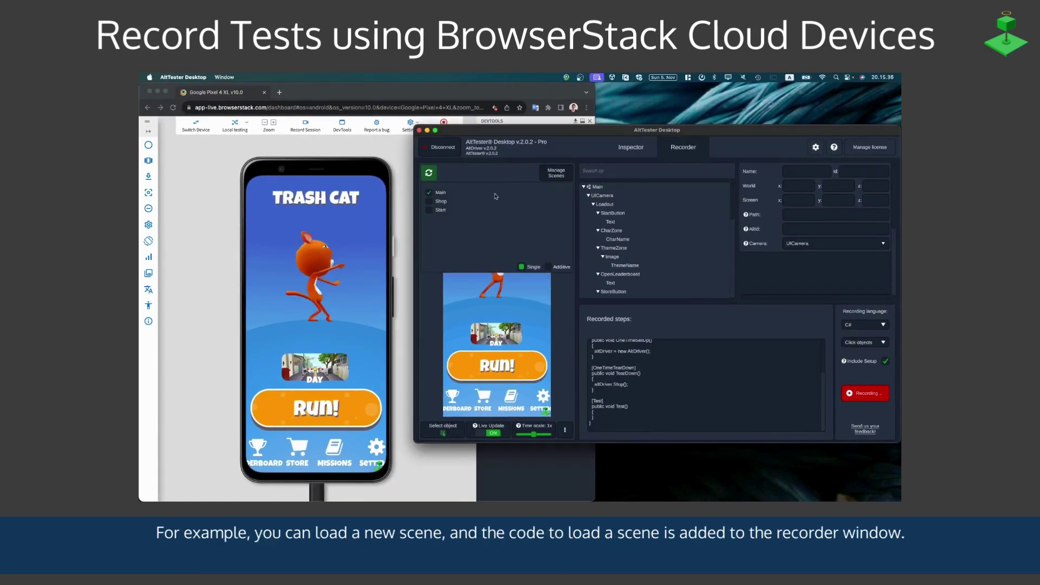
left_click(445, 212)
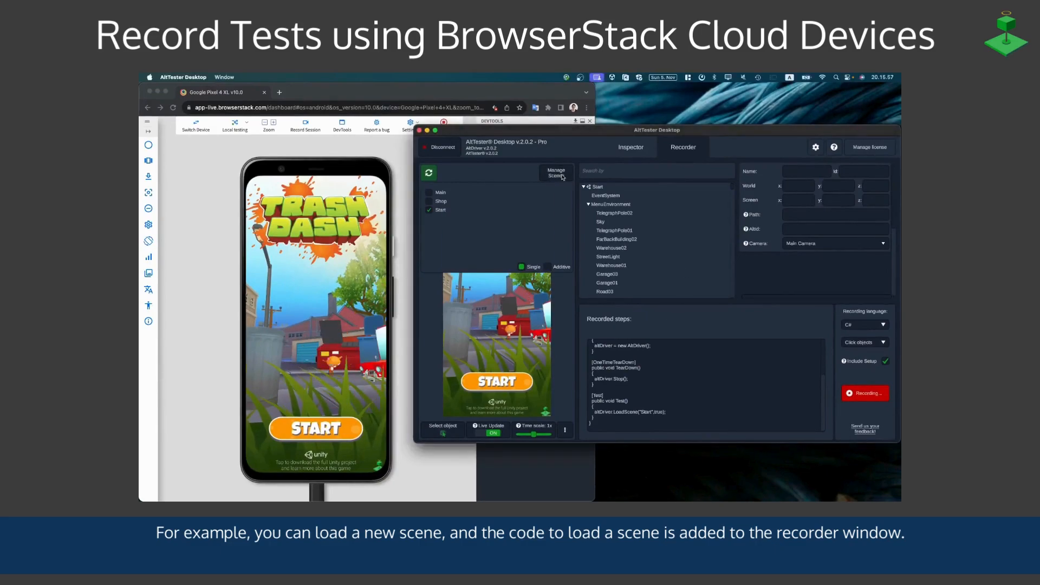
left_click(559, 175)
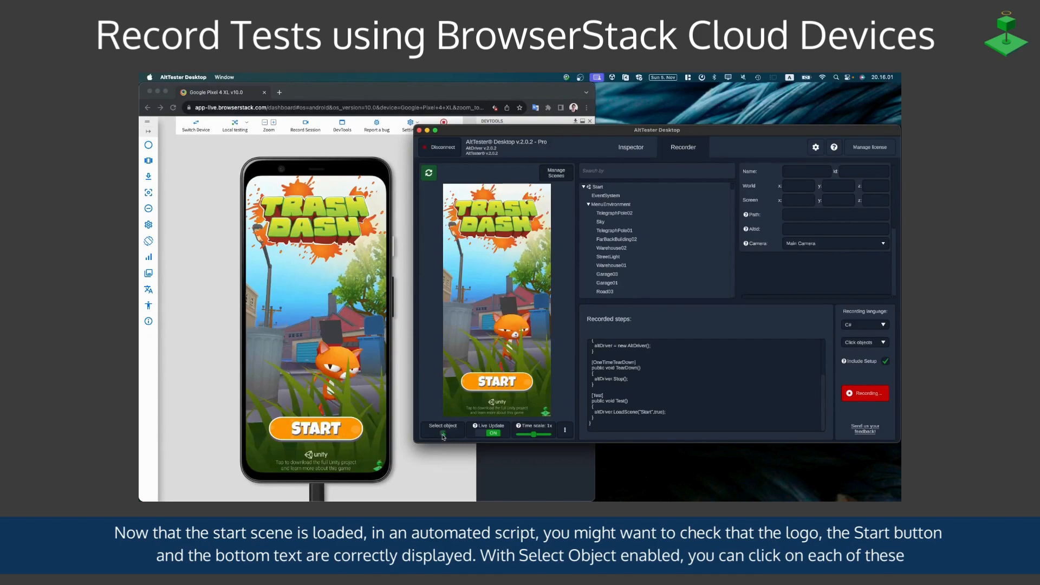
Record waits for the logo image, START button text and bottom Unity link text.
left_click(492, 213)
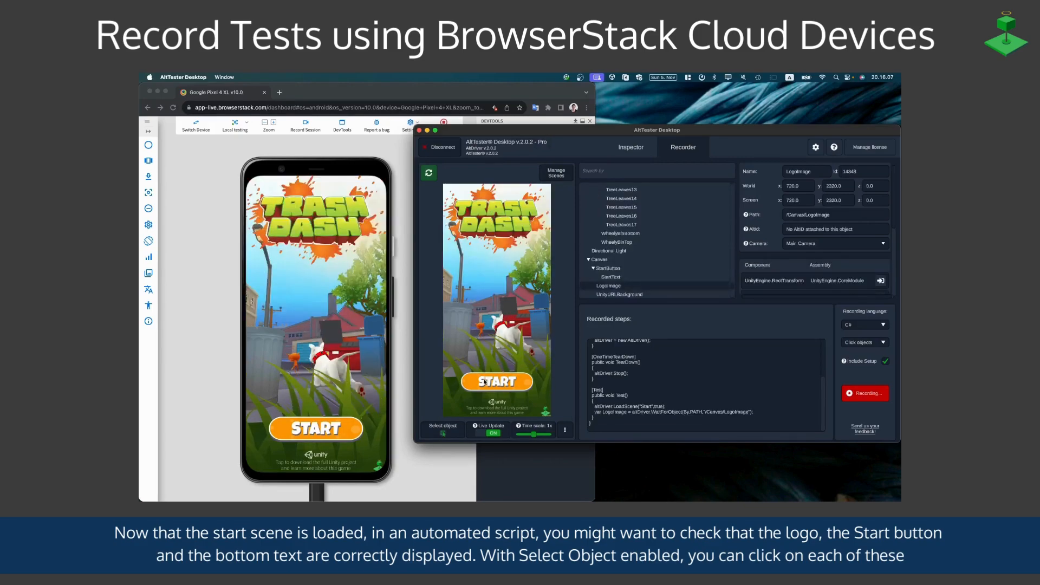
left_click(497, 382)
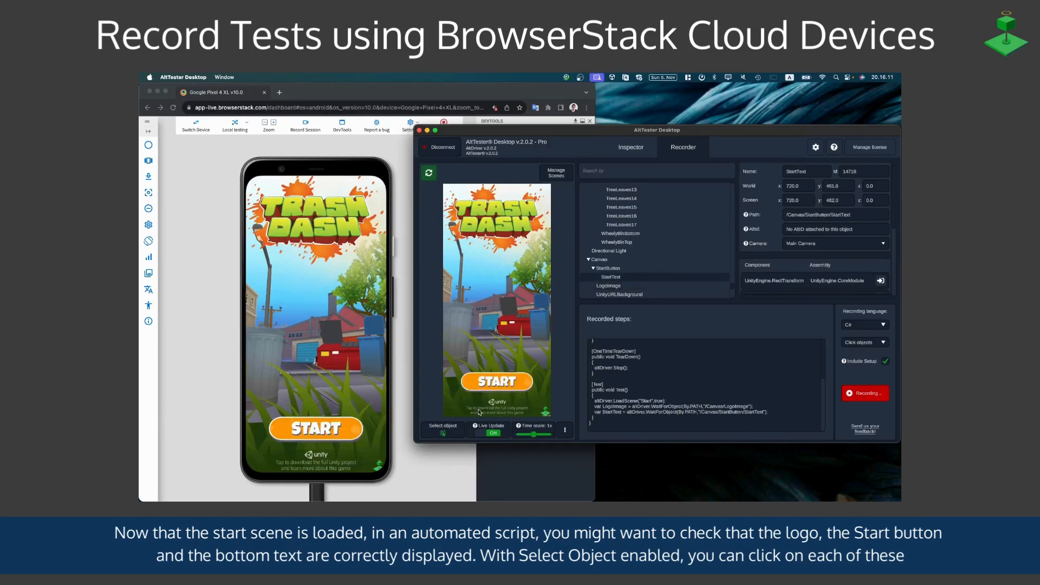
left_click(492, 403)
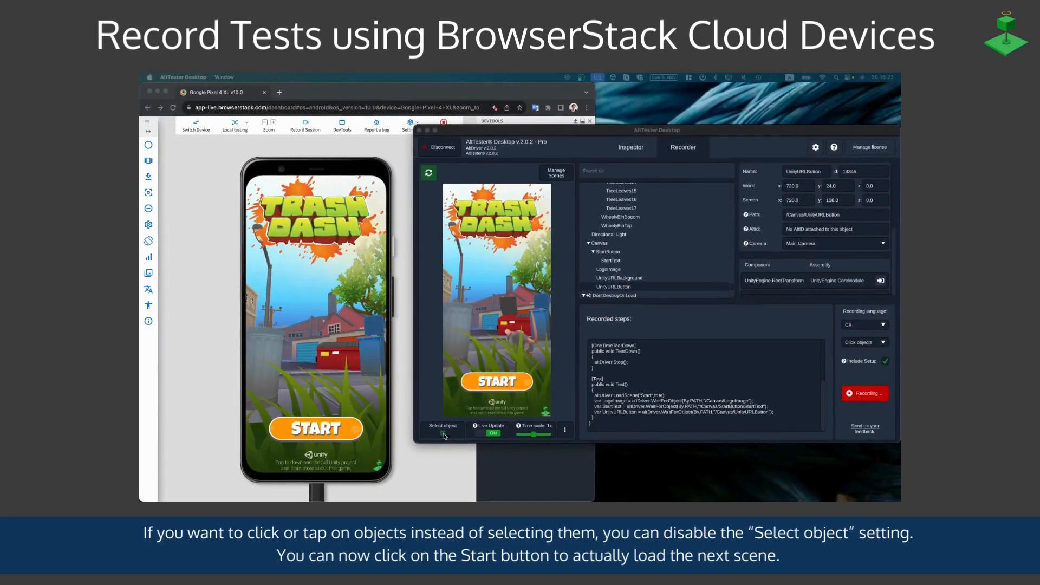
Disable Select object, tap START to reach the main menu, and wait for the Leaderboard button text.
left_click(445, 437)
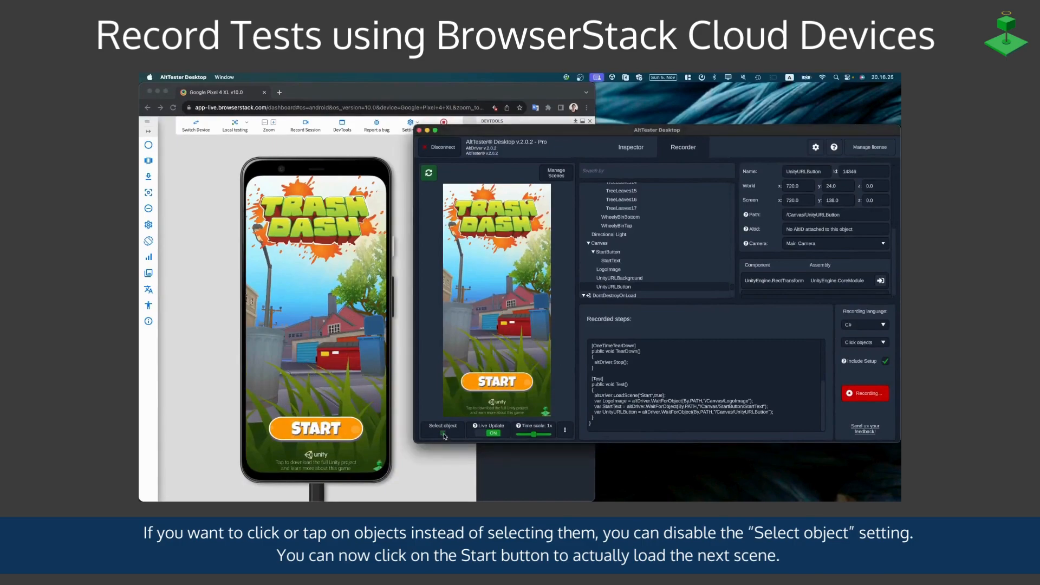
left_click(473, 384)
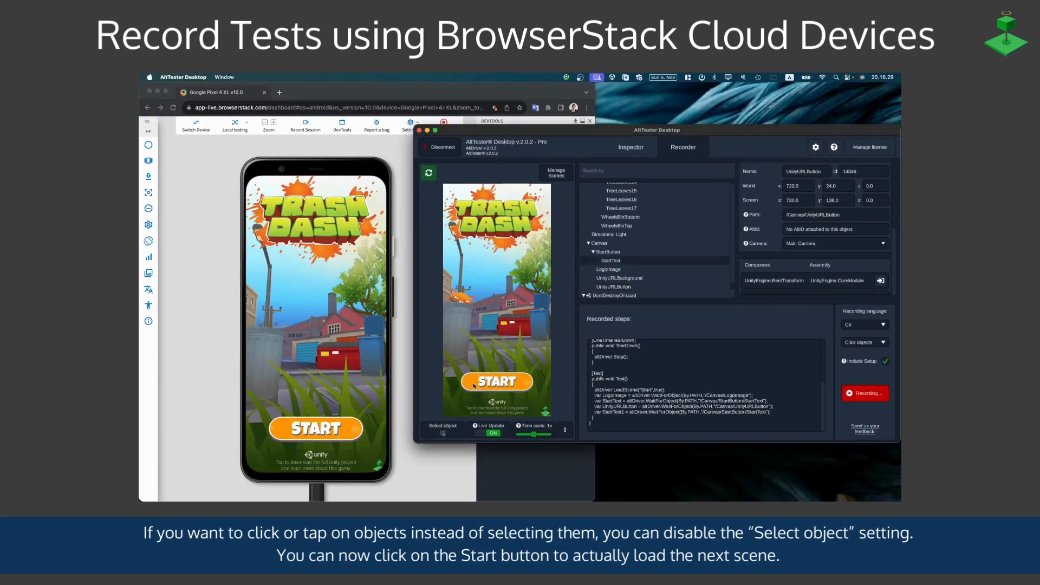
left_click(473, 385)
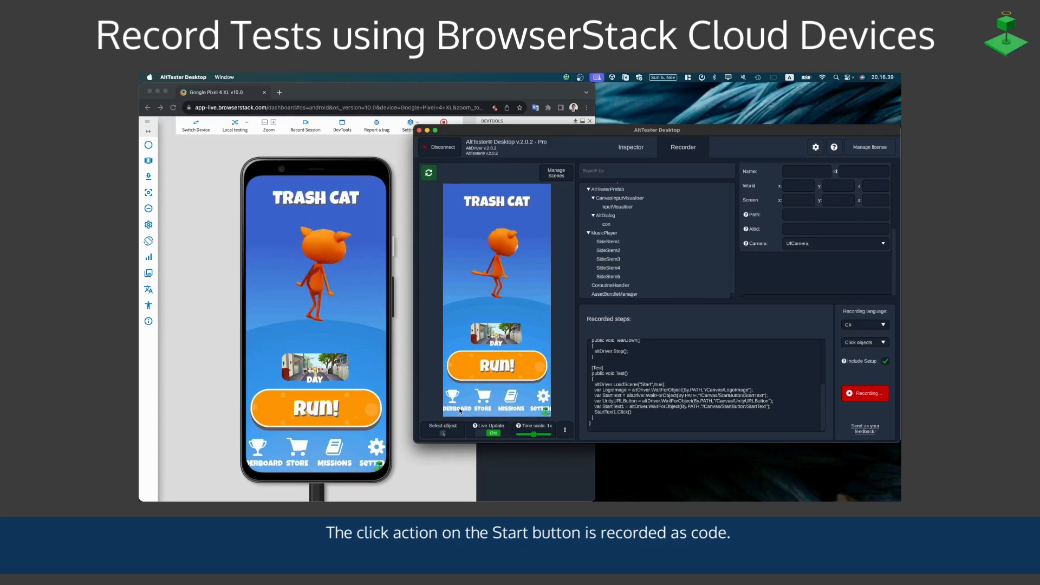
left_click(459, 409)
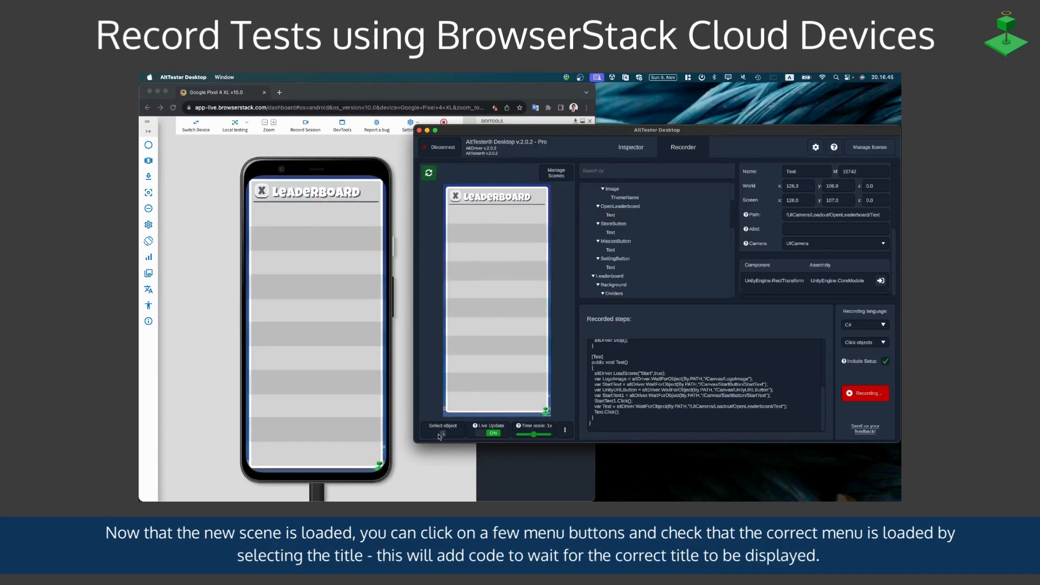
Check the Leaderboard title, close it via X, check the TRASH CAT title, then stop recording.
left_click(494, 198)
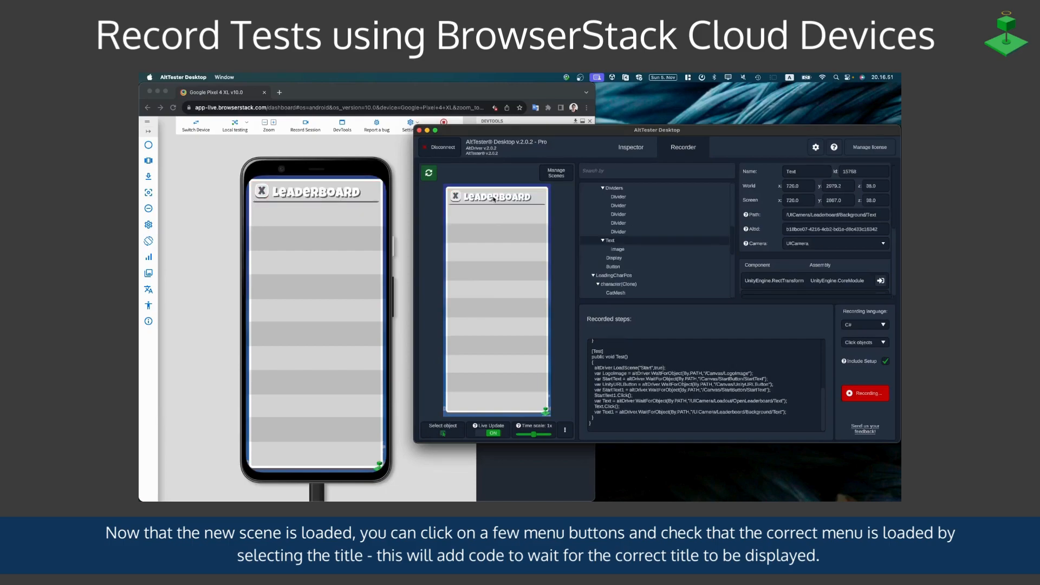
left_click(456, 198)
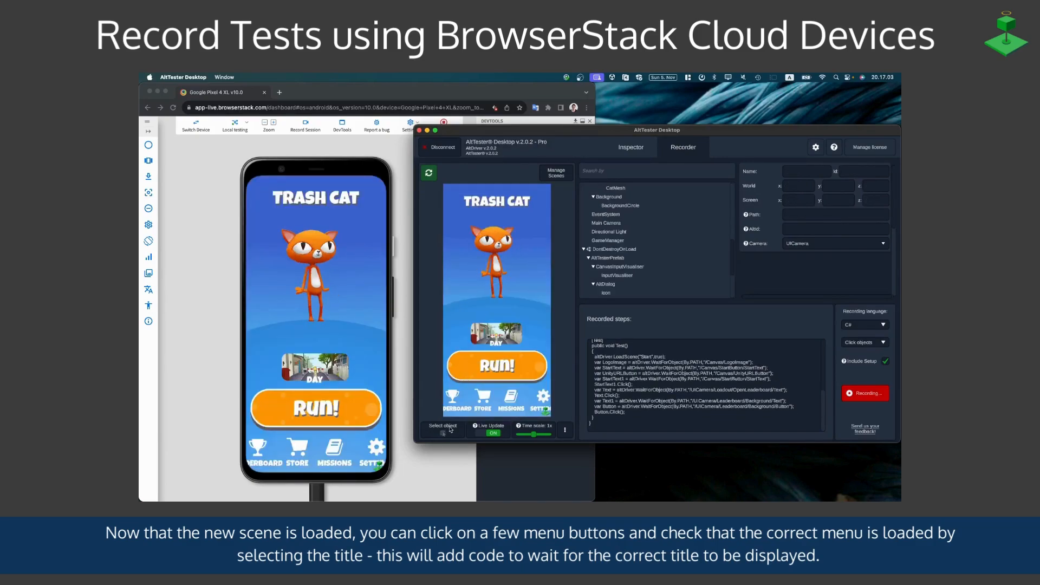
left_click(491, 203)
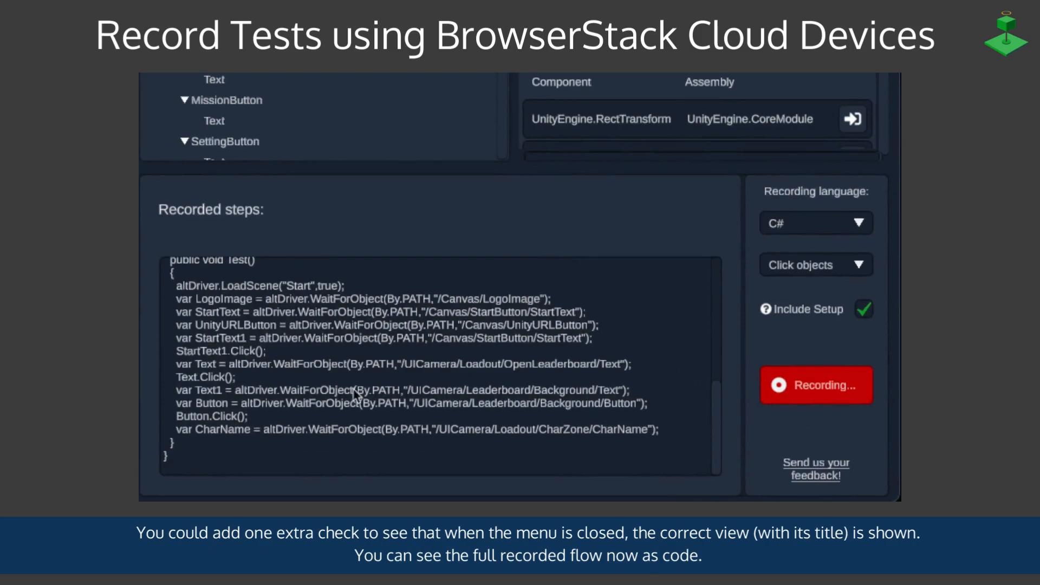
left_click(801, 392)
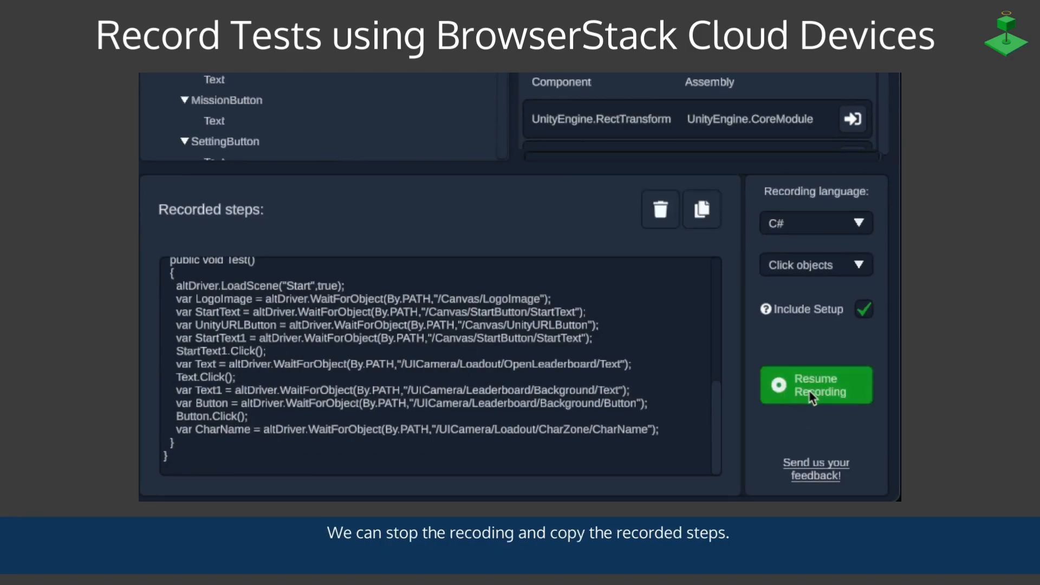
Copy the recorded C# test code to the clipboard.
left_click(702, 210)
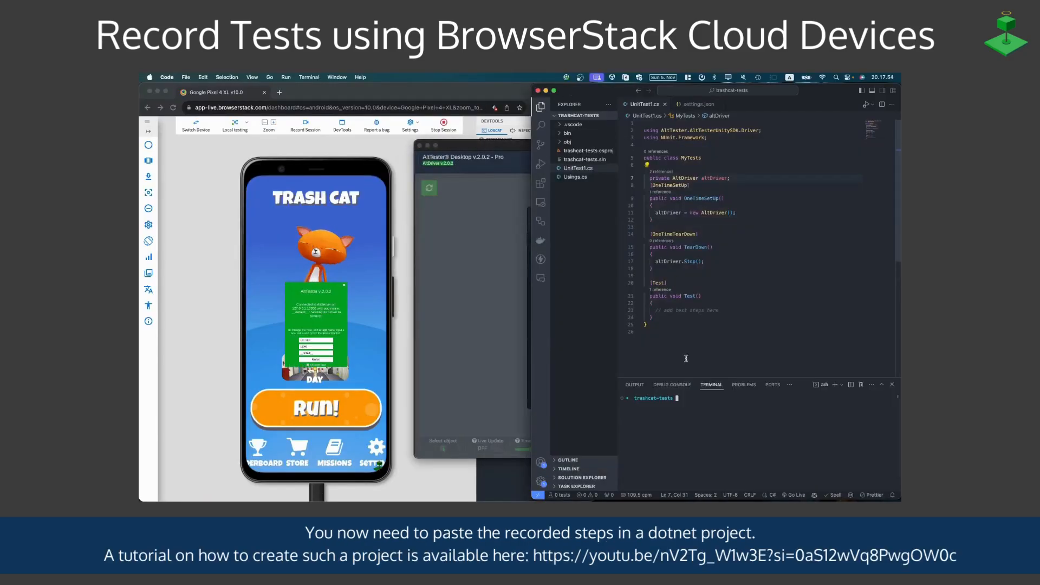
Select all code in UnitTest1.cs and paste the recorded test code over it.
left_click(731, 310)
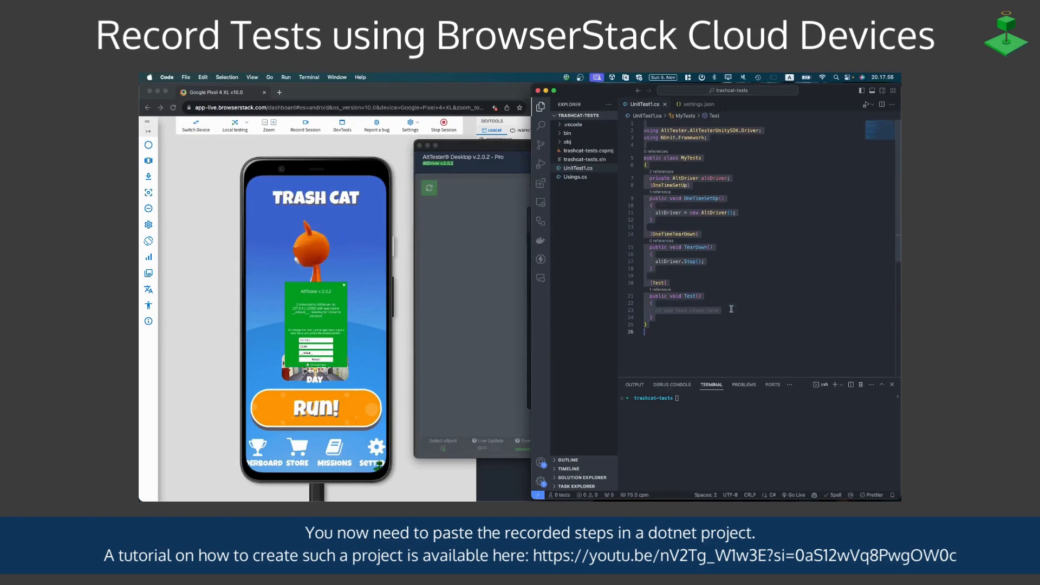
key("super+a")
right_click(748, 297)
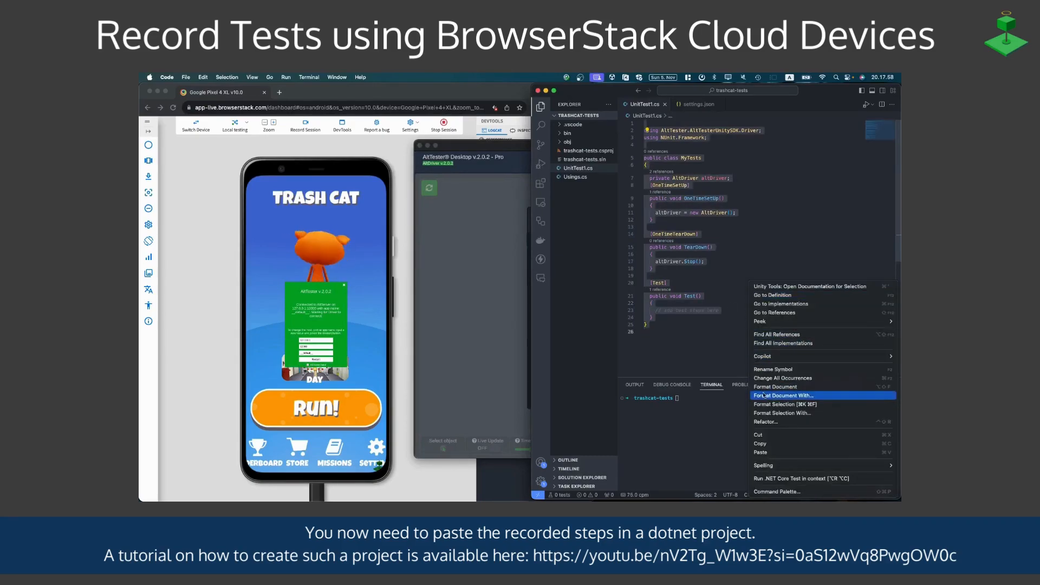
left_click(764, 452)
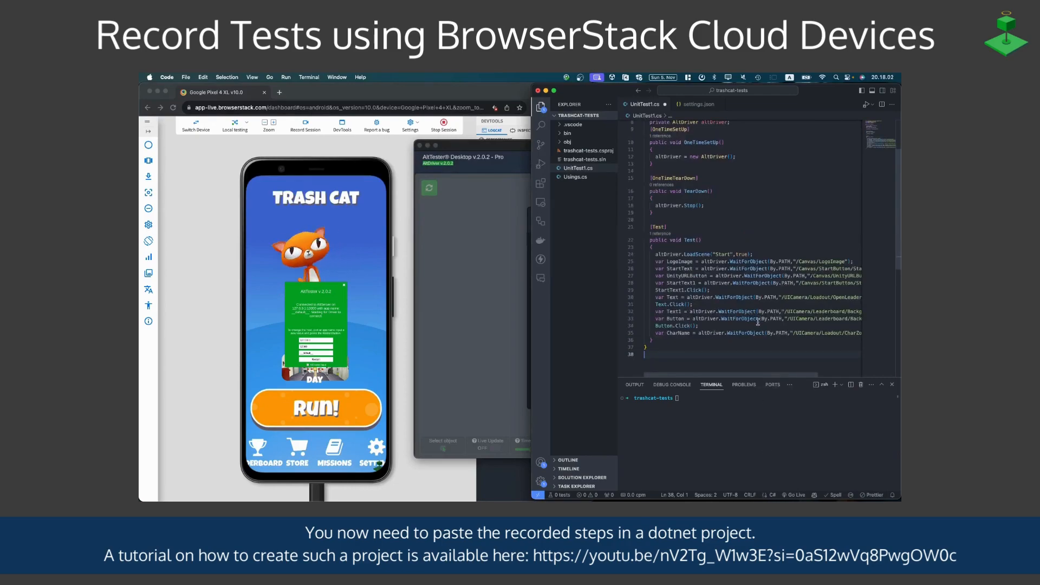
left_click(712, 408)
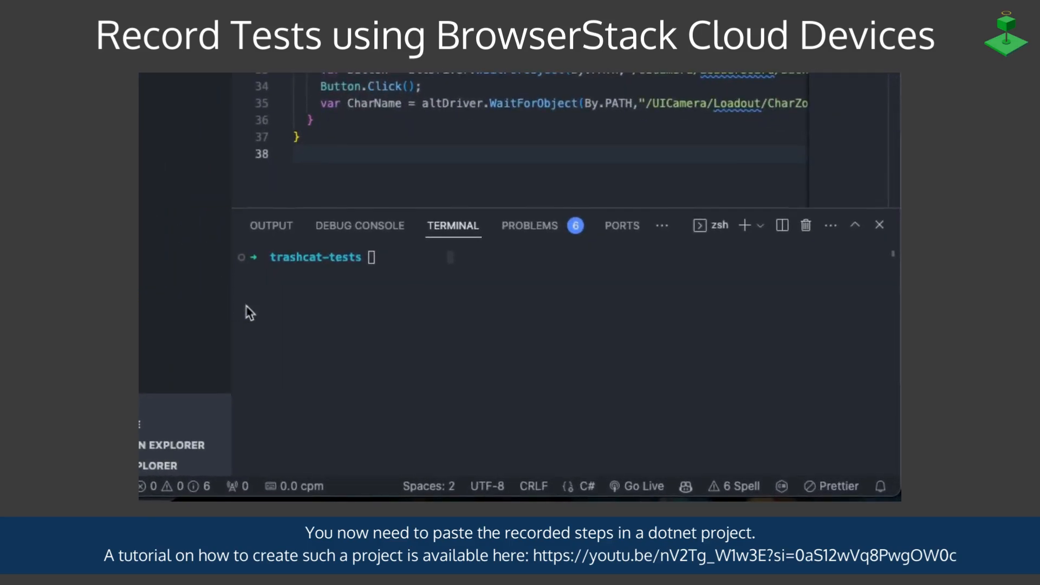
type("dotnet")
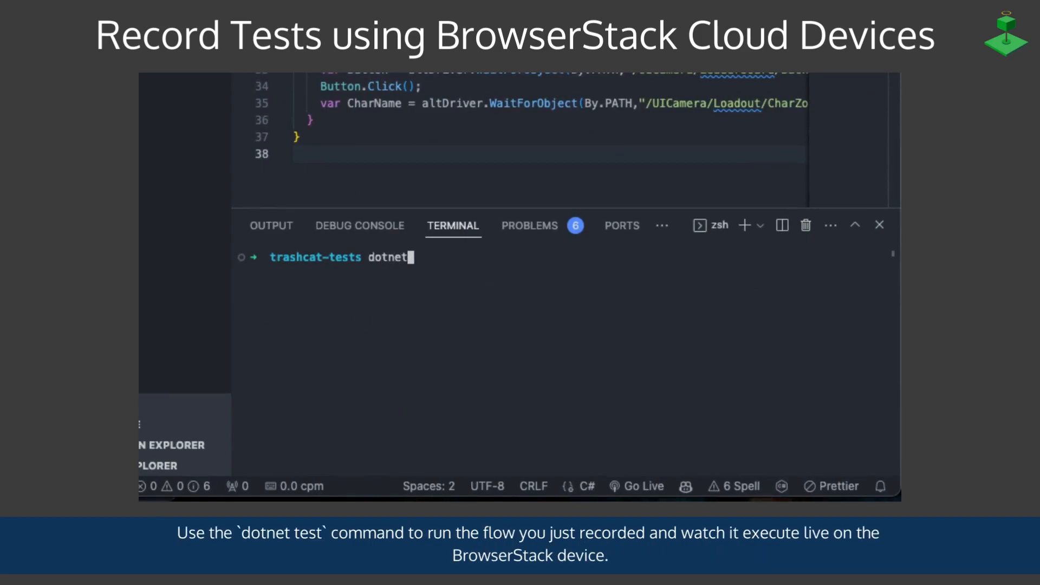
type(" test")
Run 'dotnet test' in the trashcat-tests terminal to execute the recorded test.
key("Return")
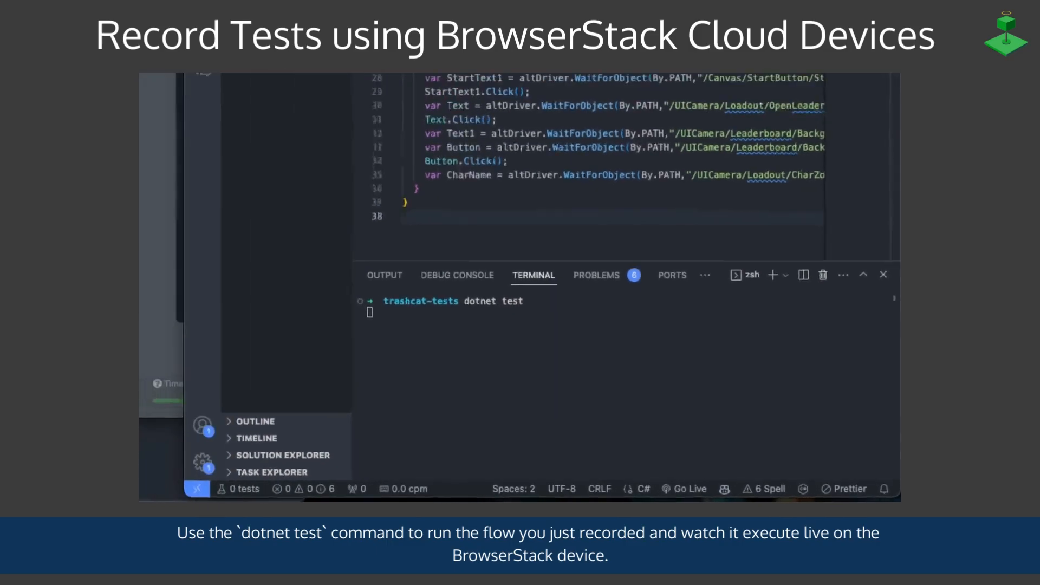